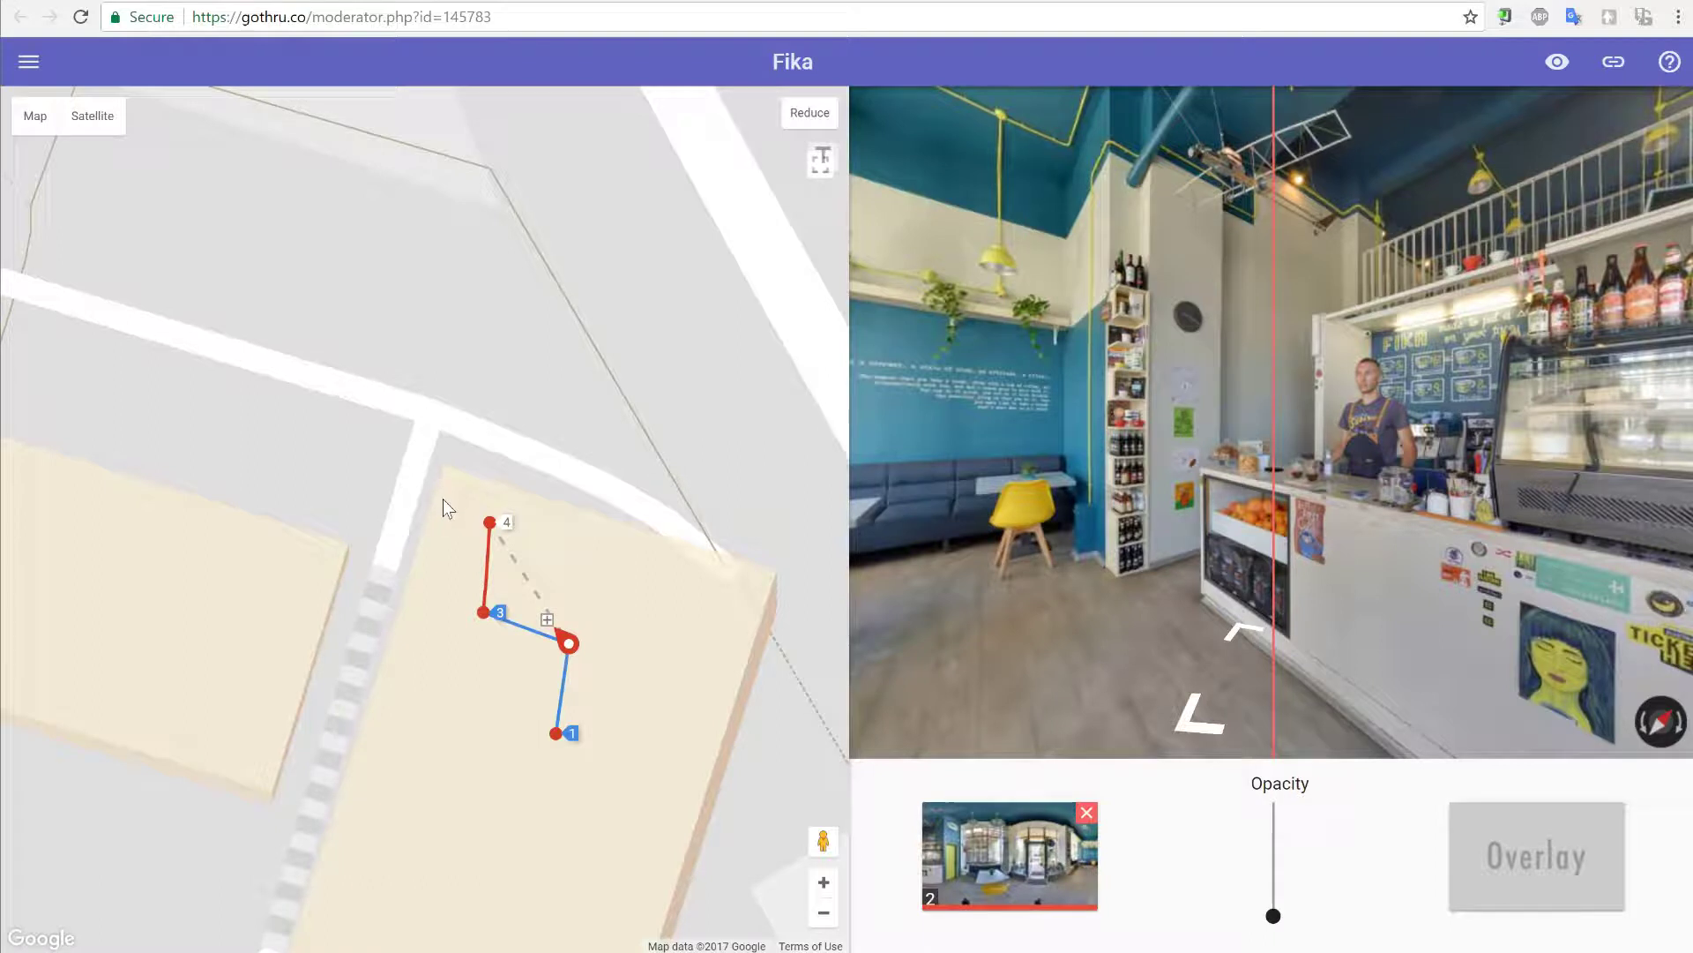
Box-select the four linked panorama points, rotate the group into a new alignment, and reselect it.
drag(442, 499, 632, 786)
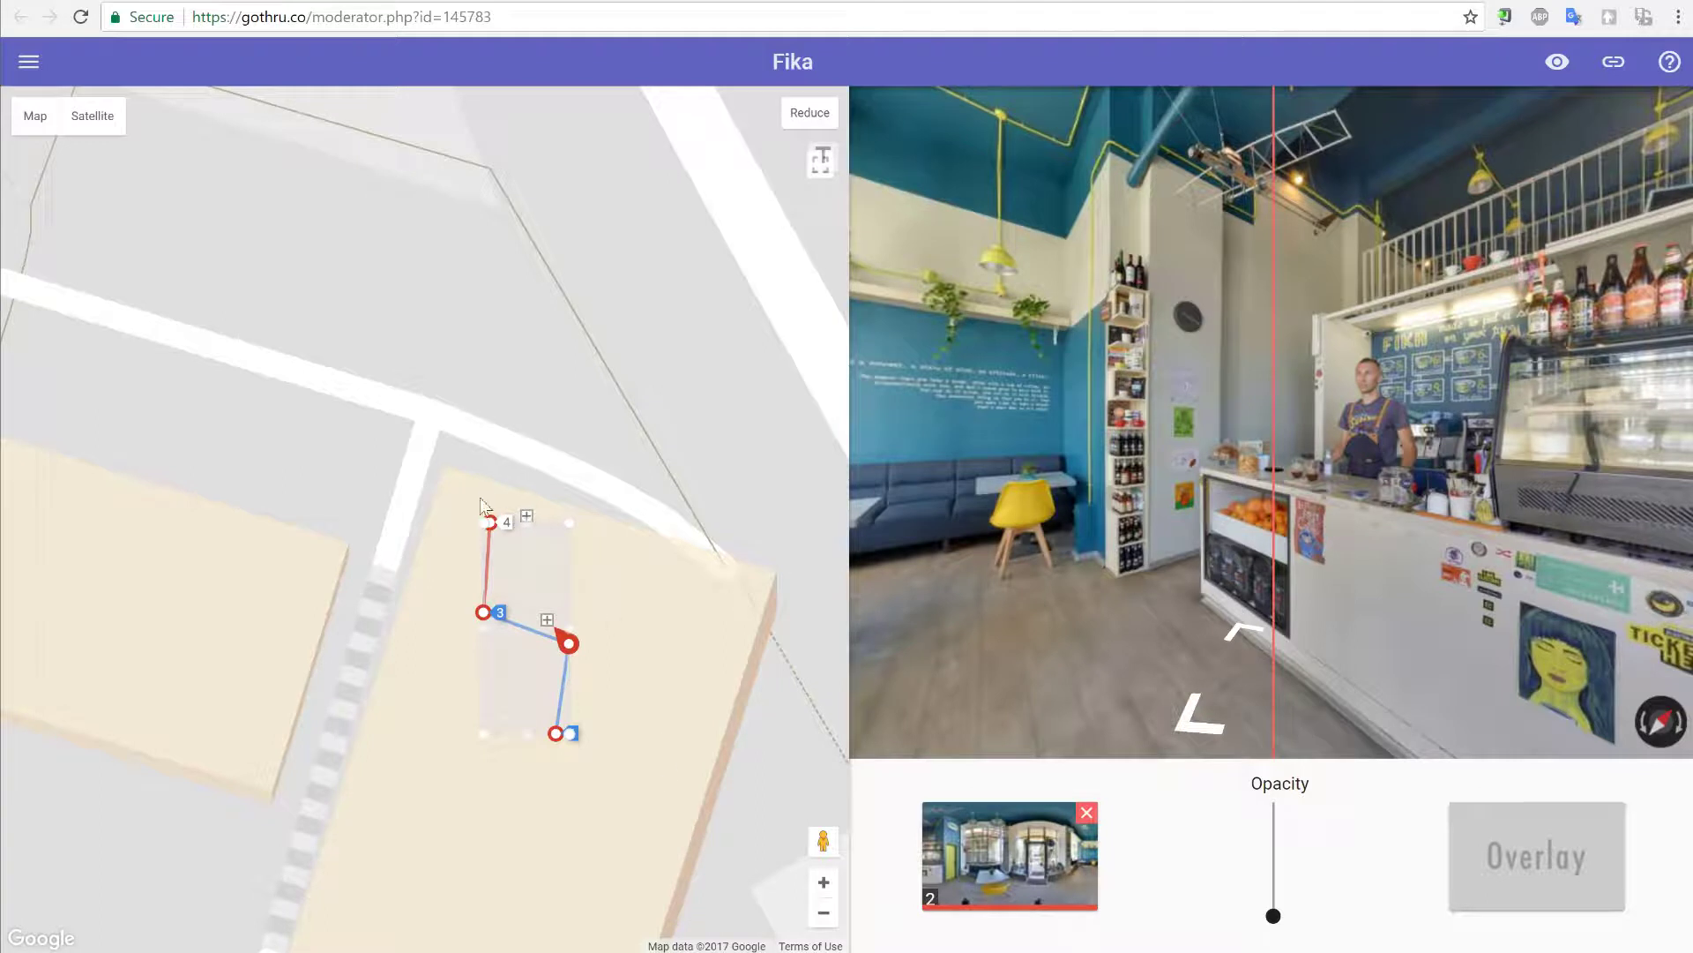
click(527, 518)
mouse_move(527, 518)
mouse_down()
mouse_move(477, 527)
mouse_move(605, 704)
mouse_up()
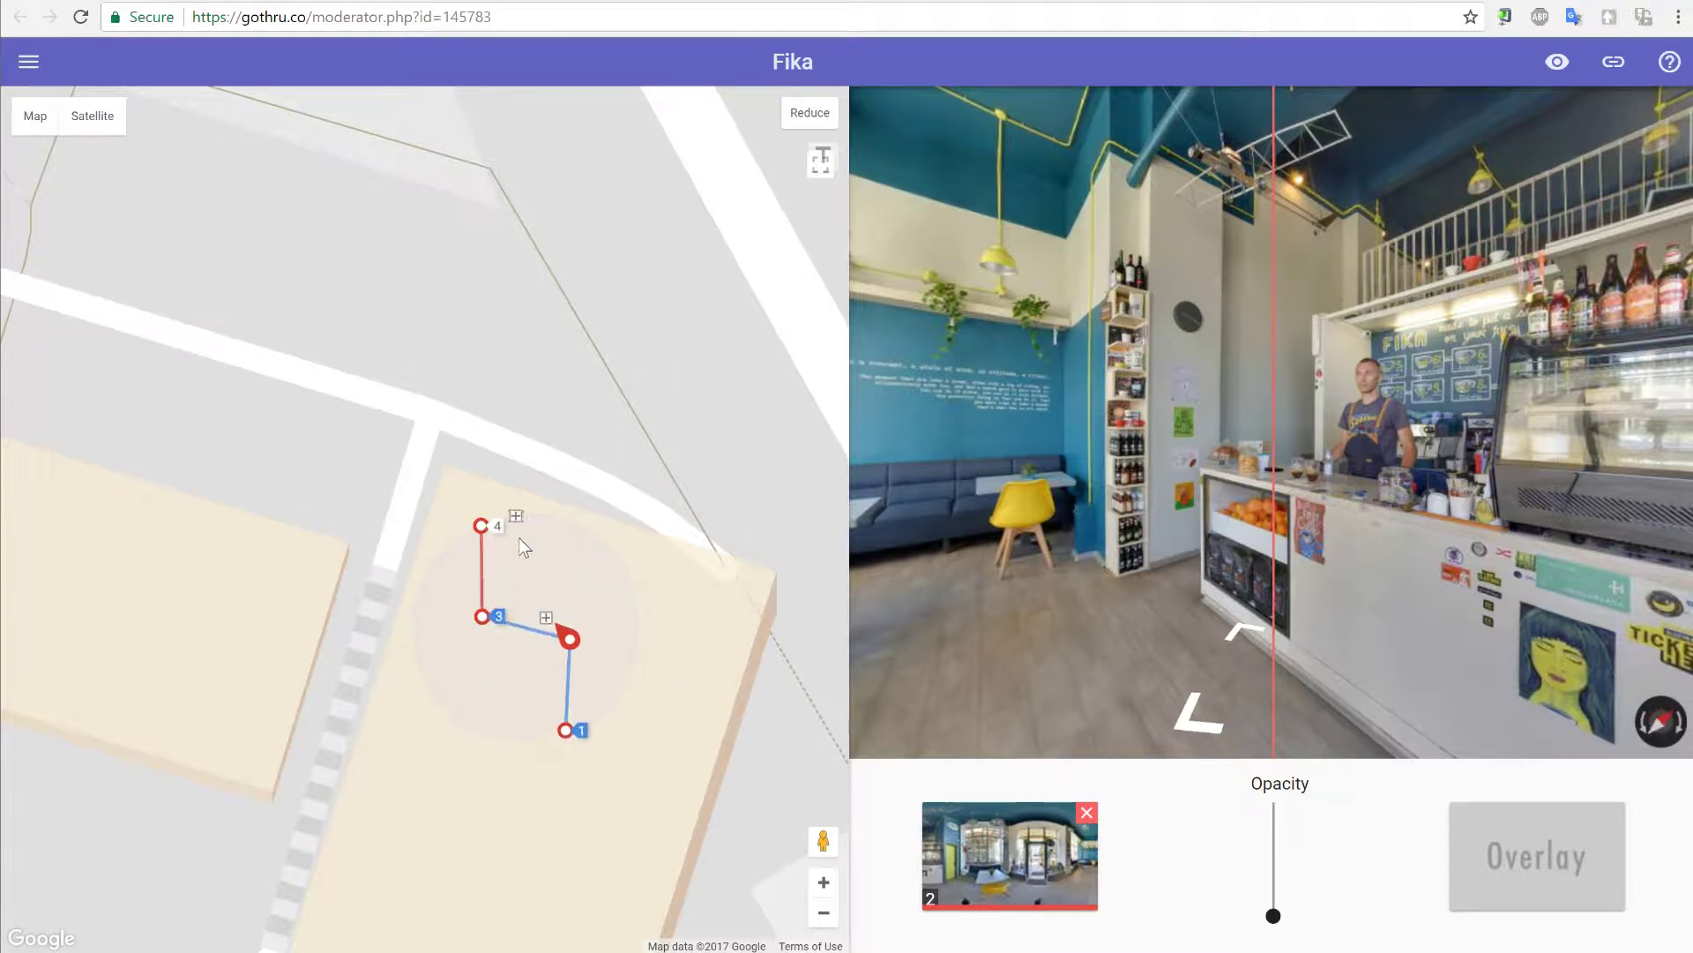
click(504, 569)
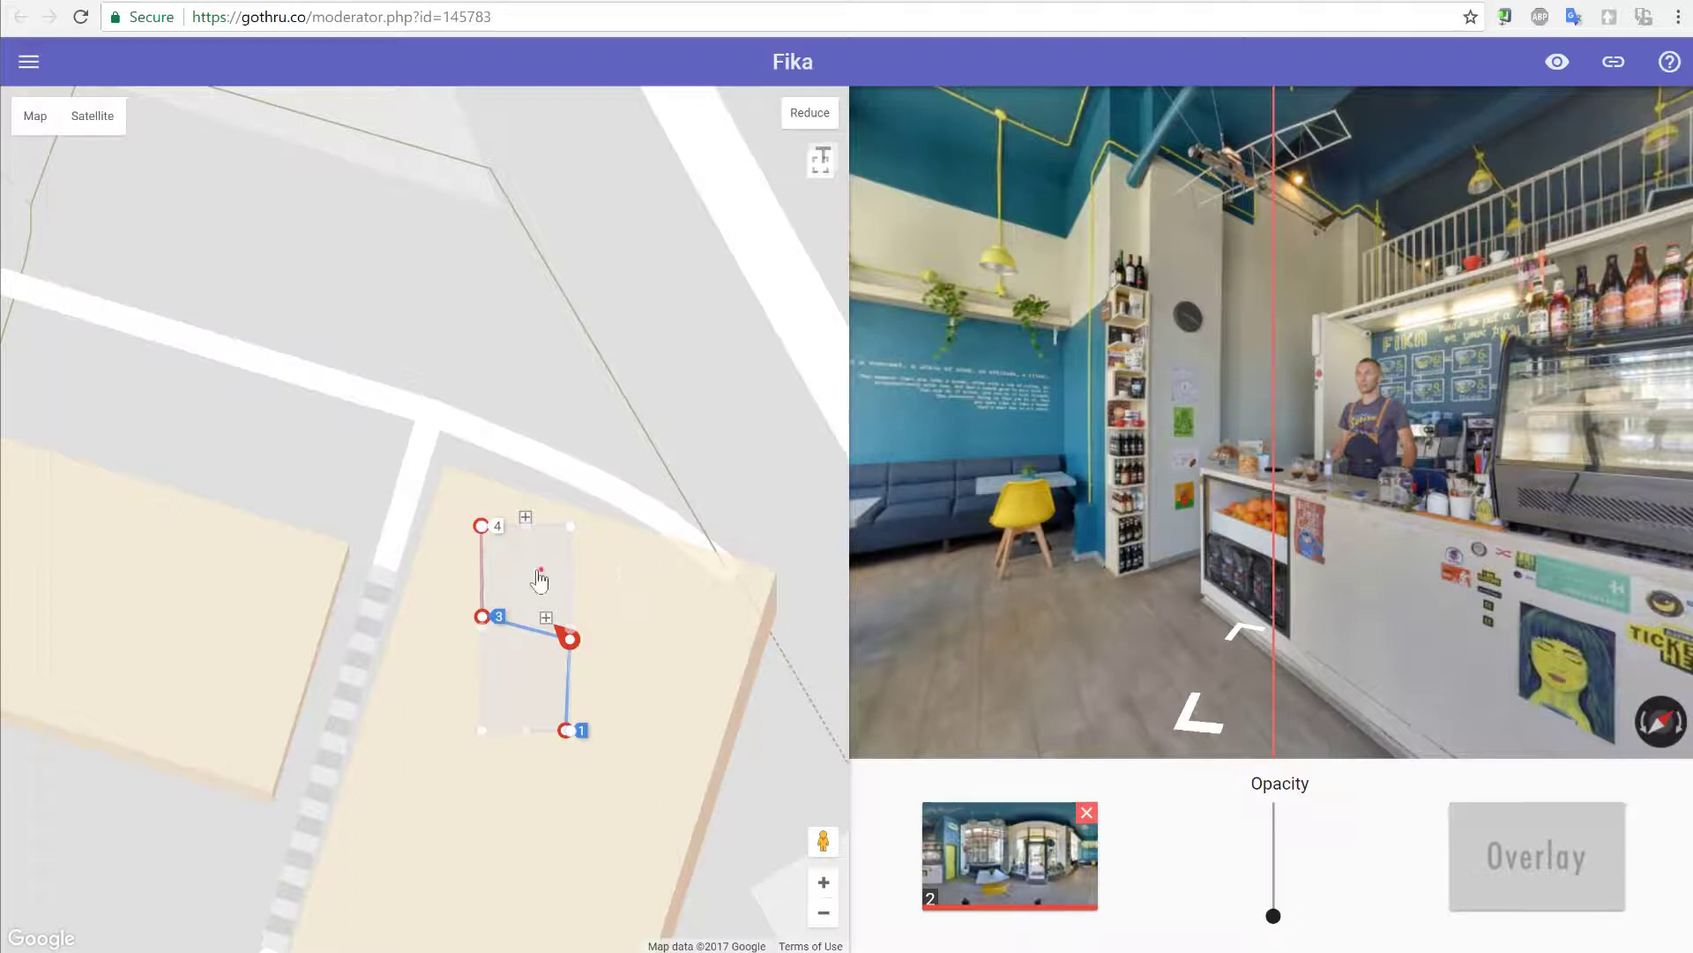
Drag the four-point group left, then back right onto the building footprint, and deselect it.
drag(514, 571, 427, 571)
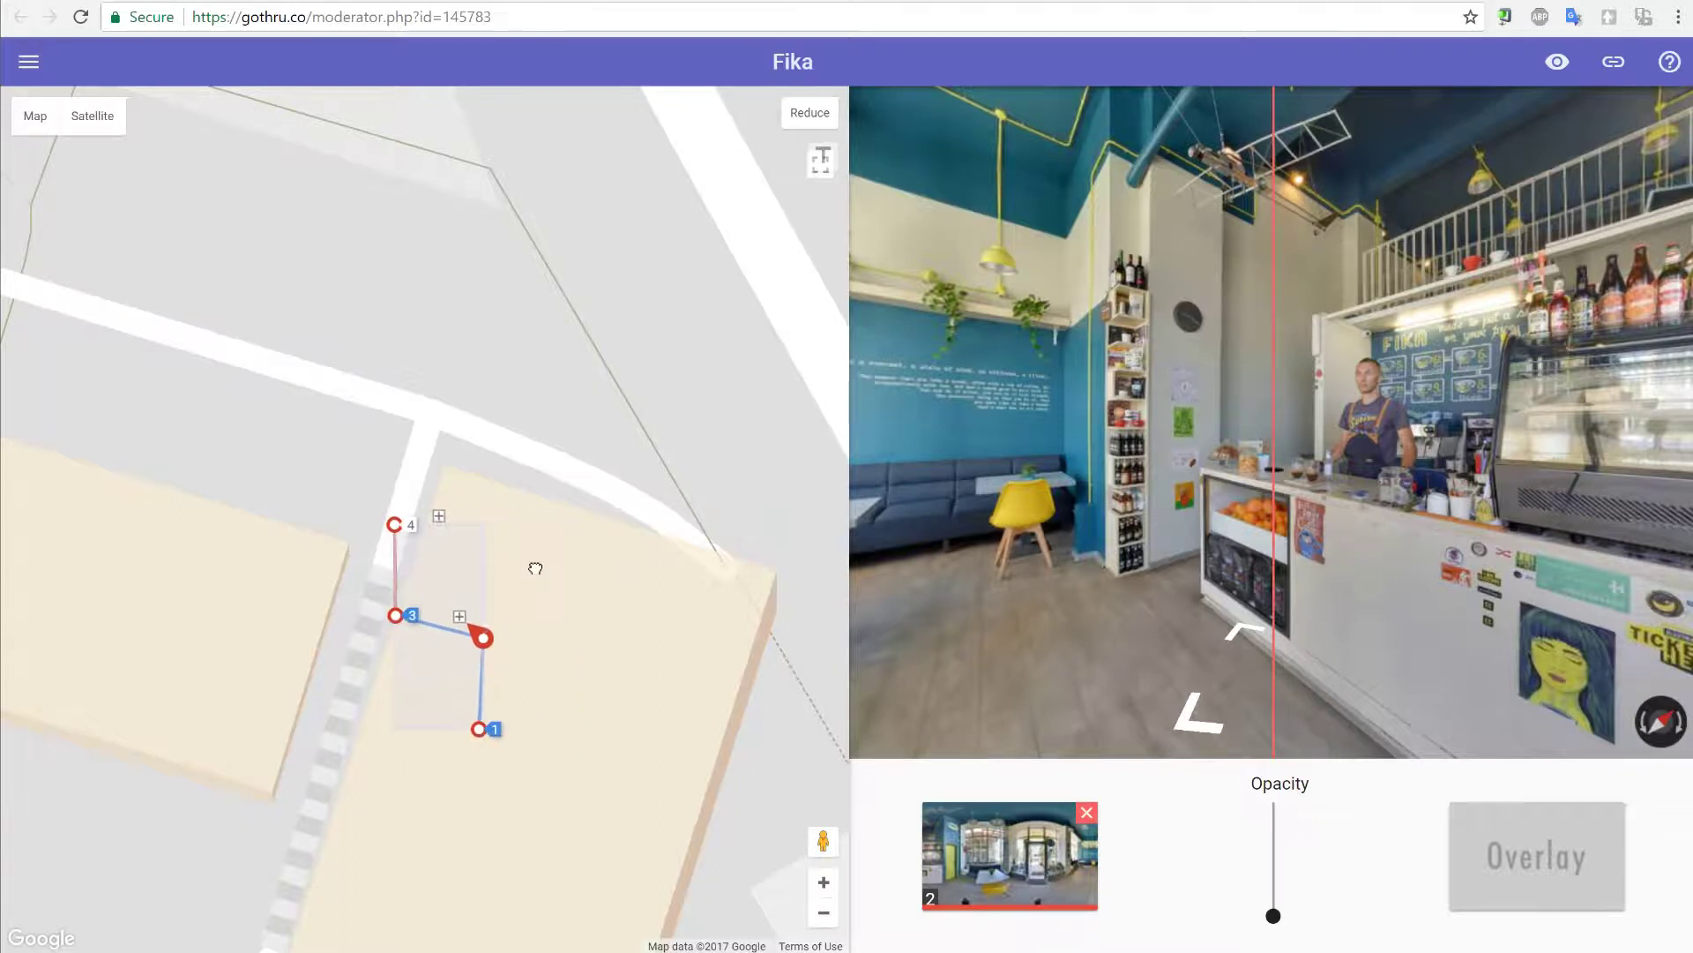
drag(535, 568, 534, 591)
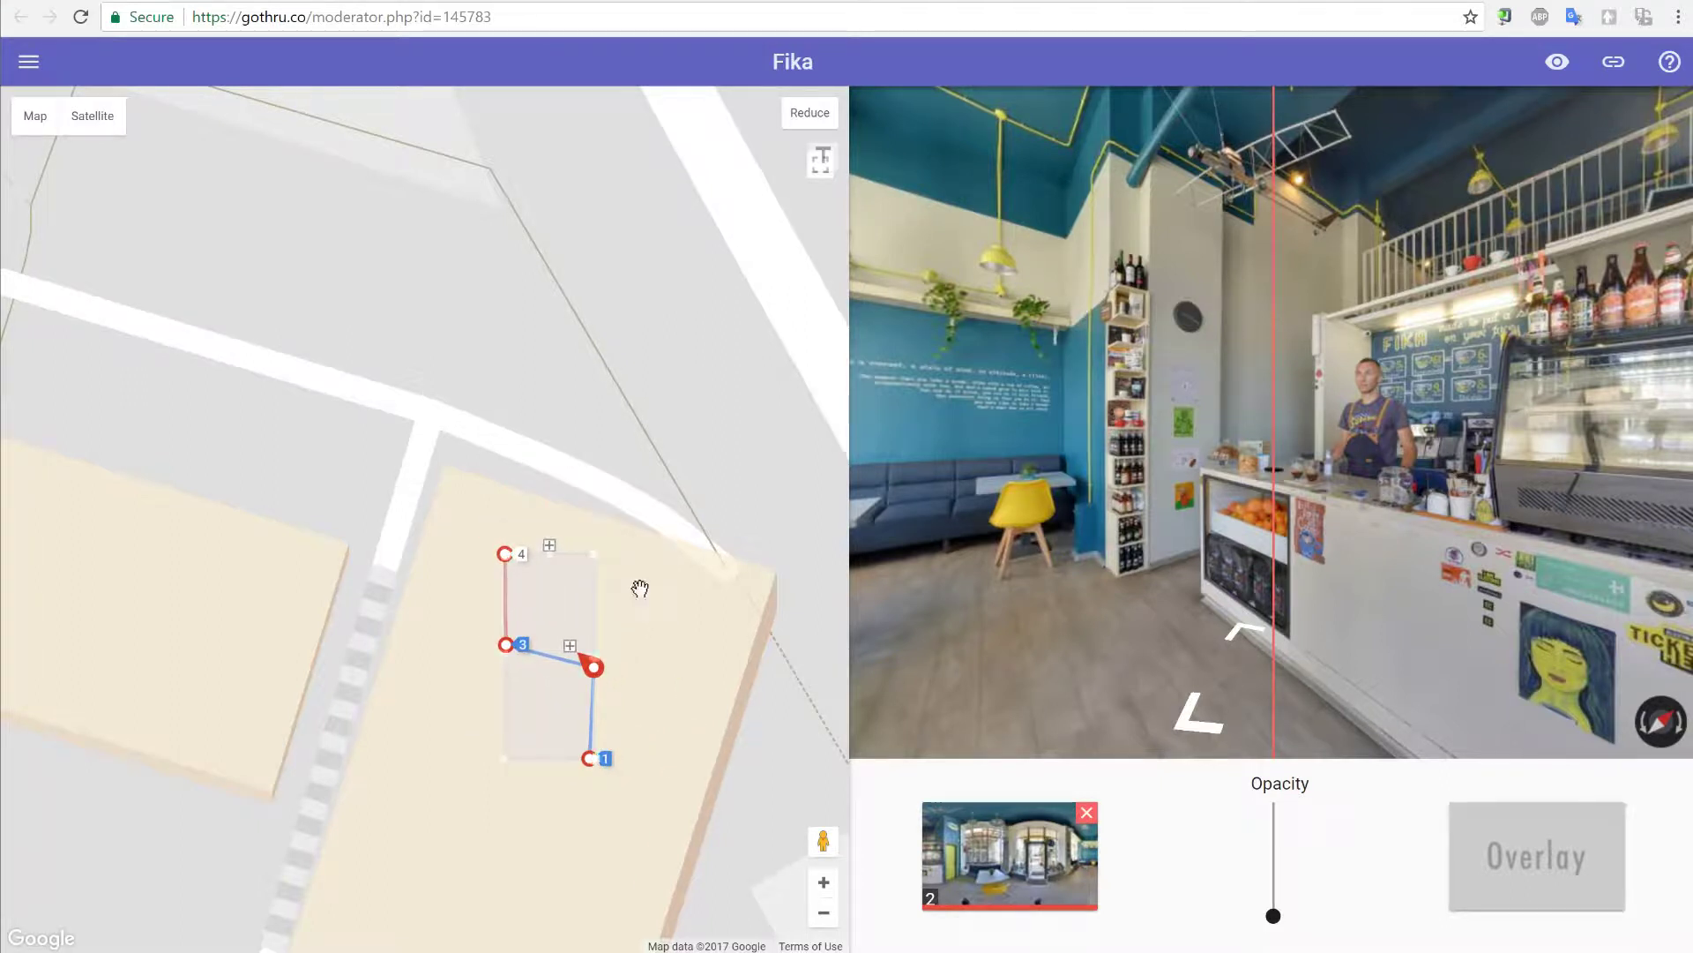
click(641, 589)
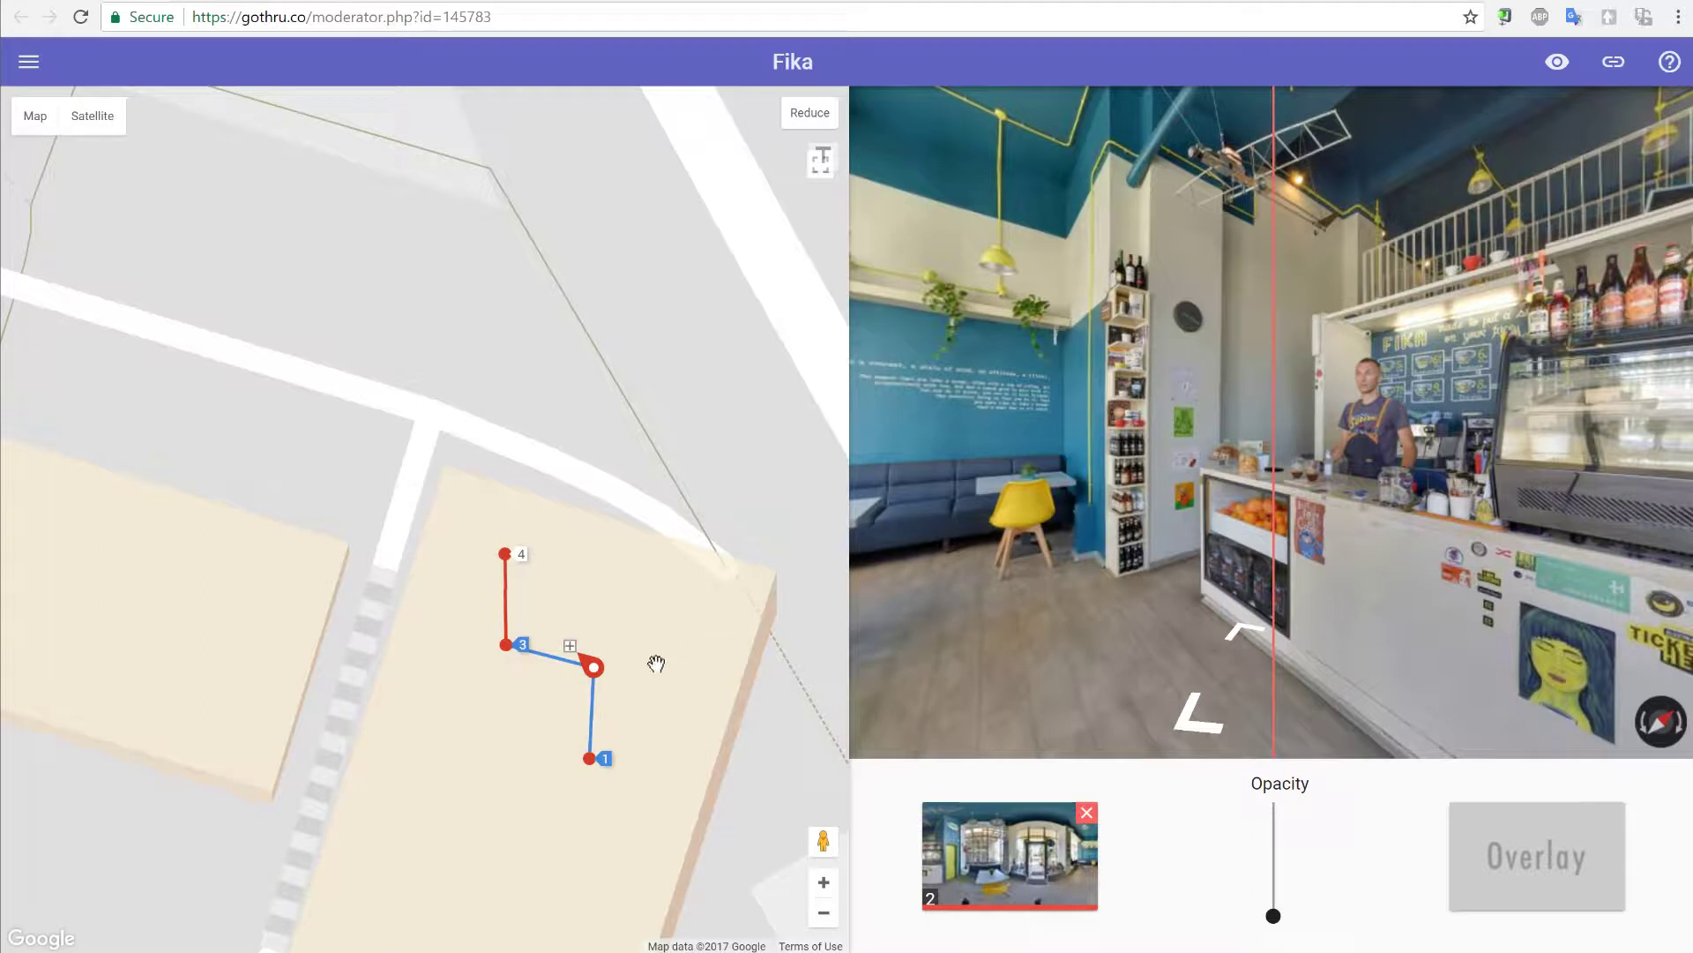
Lock the links from point 1 through points 2, 3 and 4, then load point 4's panorama.
click(598, 739)
click(592, 721)
click(548, 661)
click(508, 604)
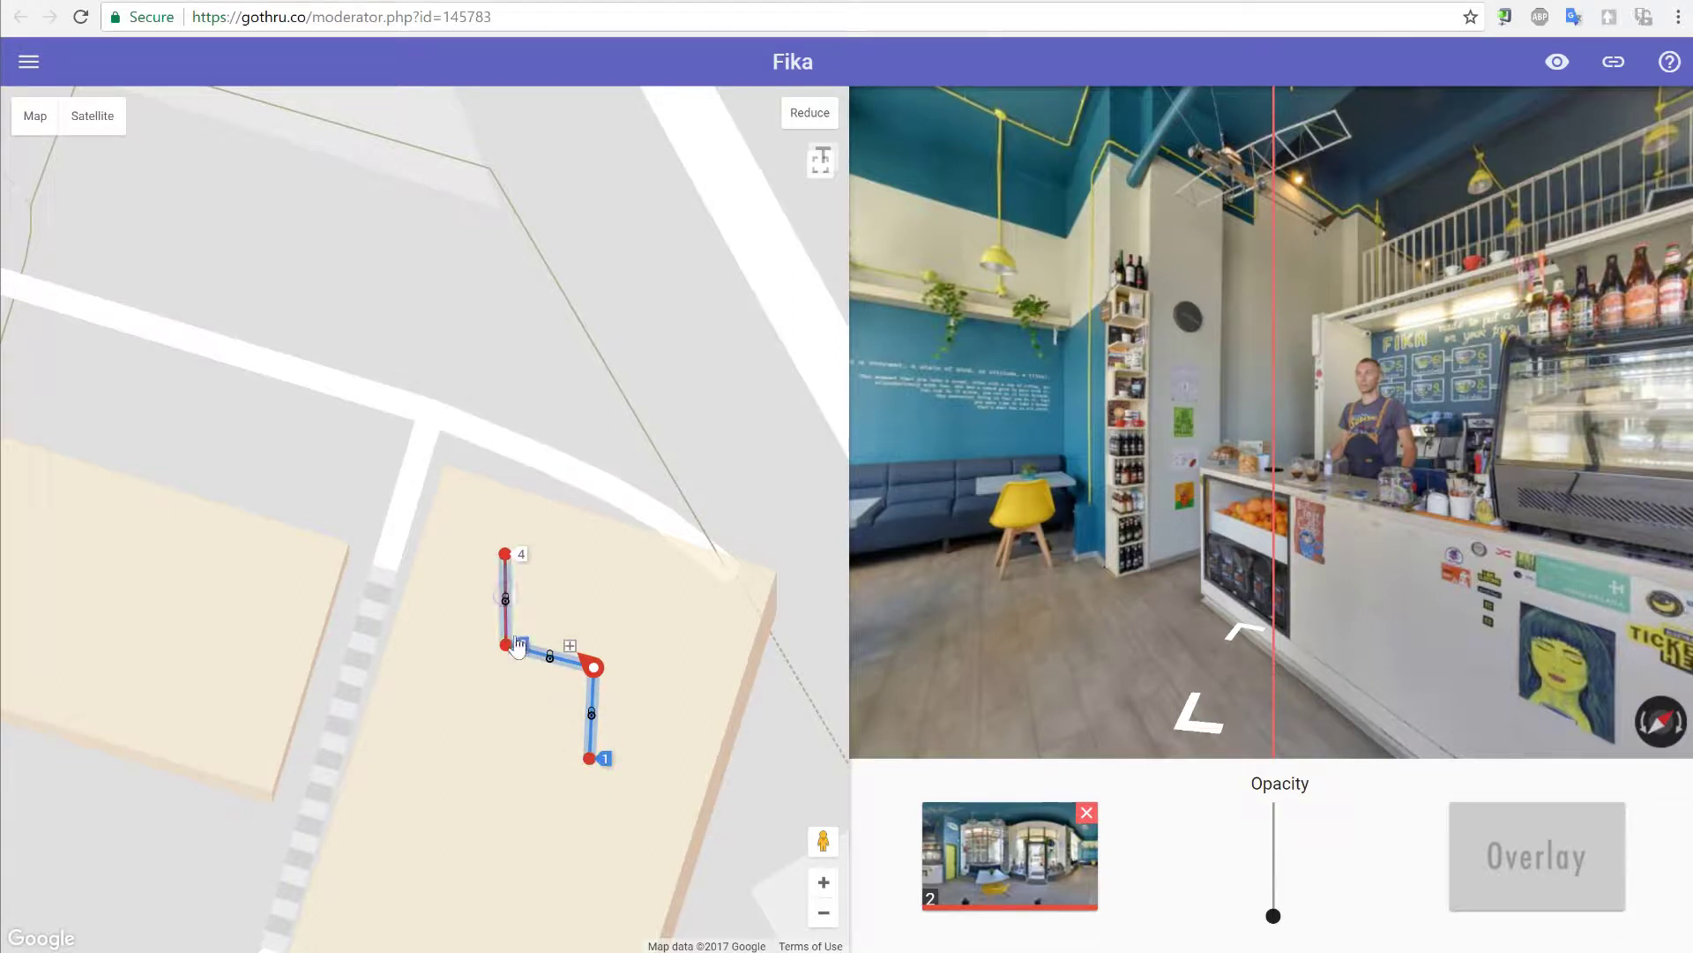
click(504, 556)
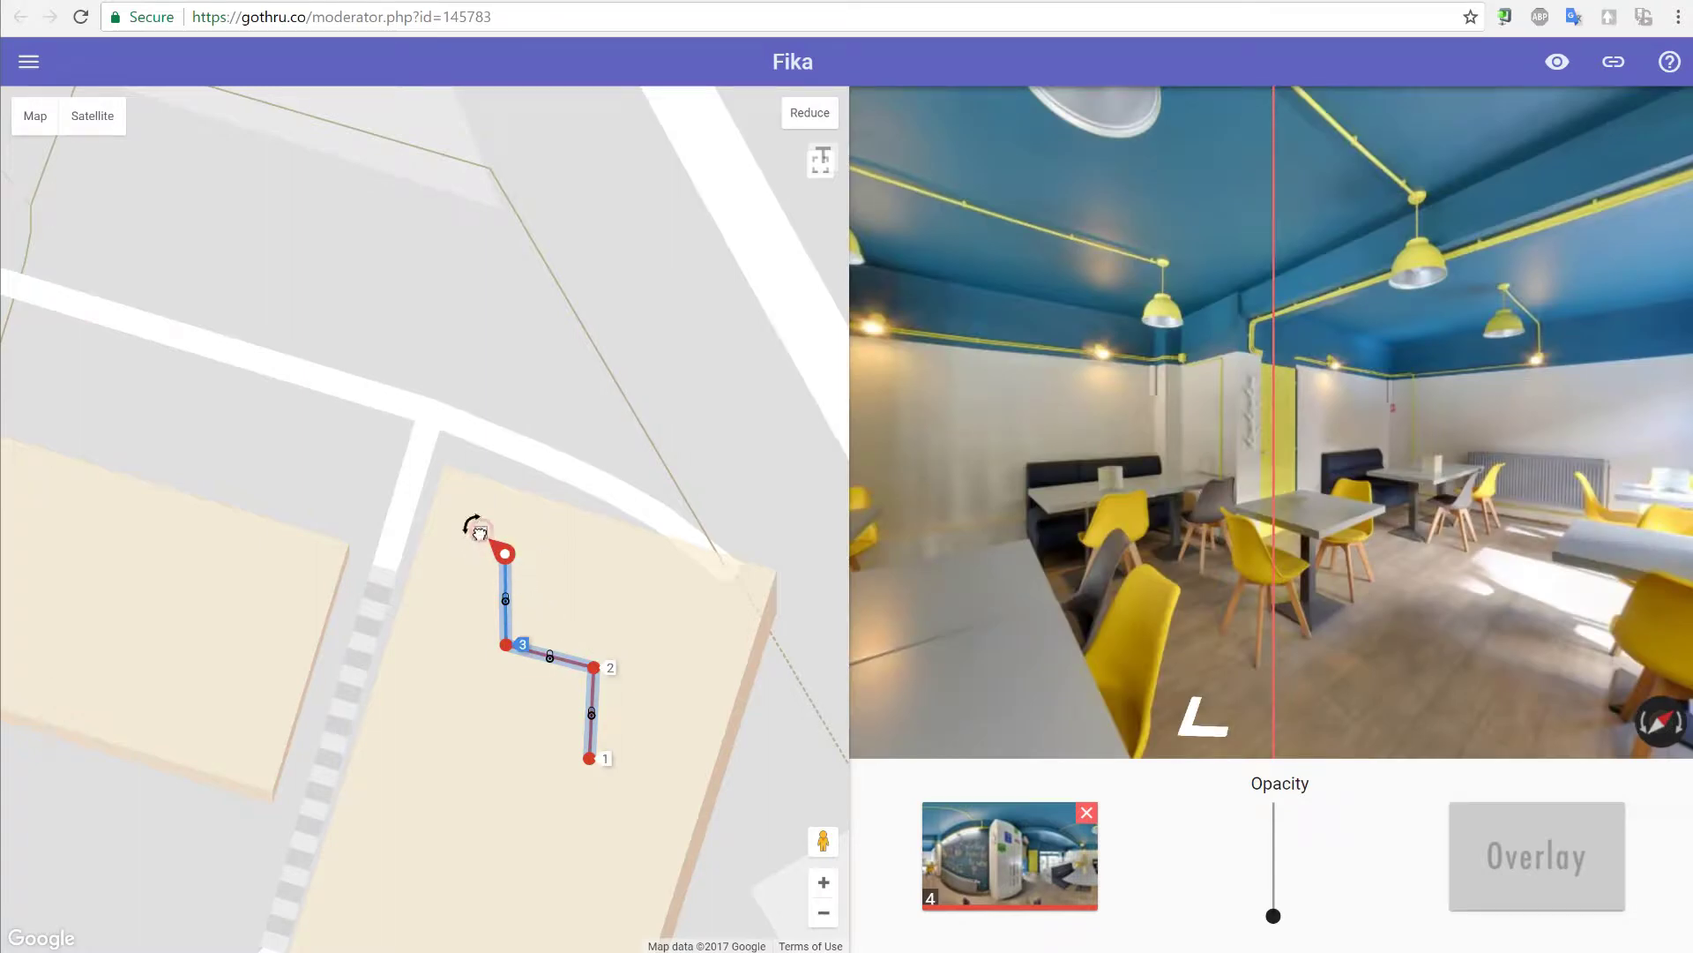
Rotate the path around point 4, then box-select all four points to shift the path right.
drag(476, 530, 461, 518)
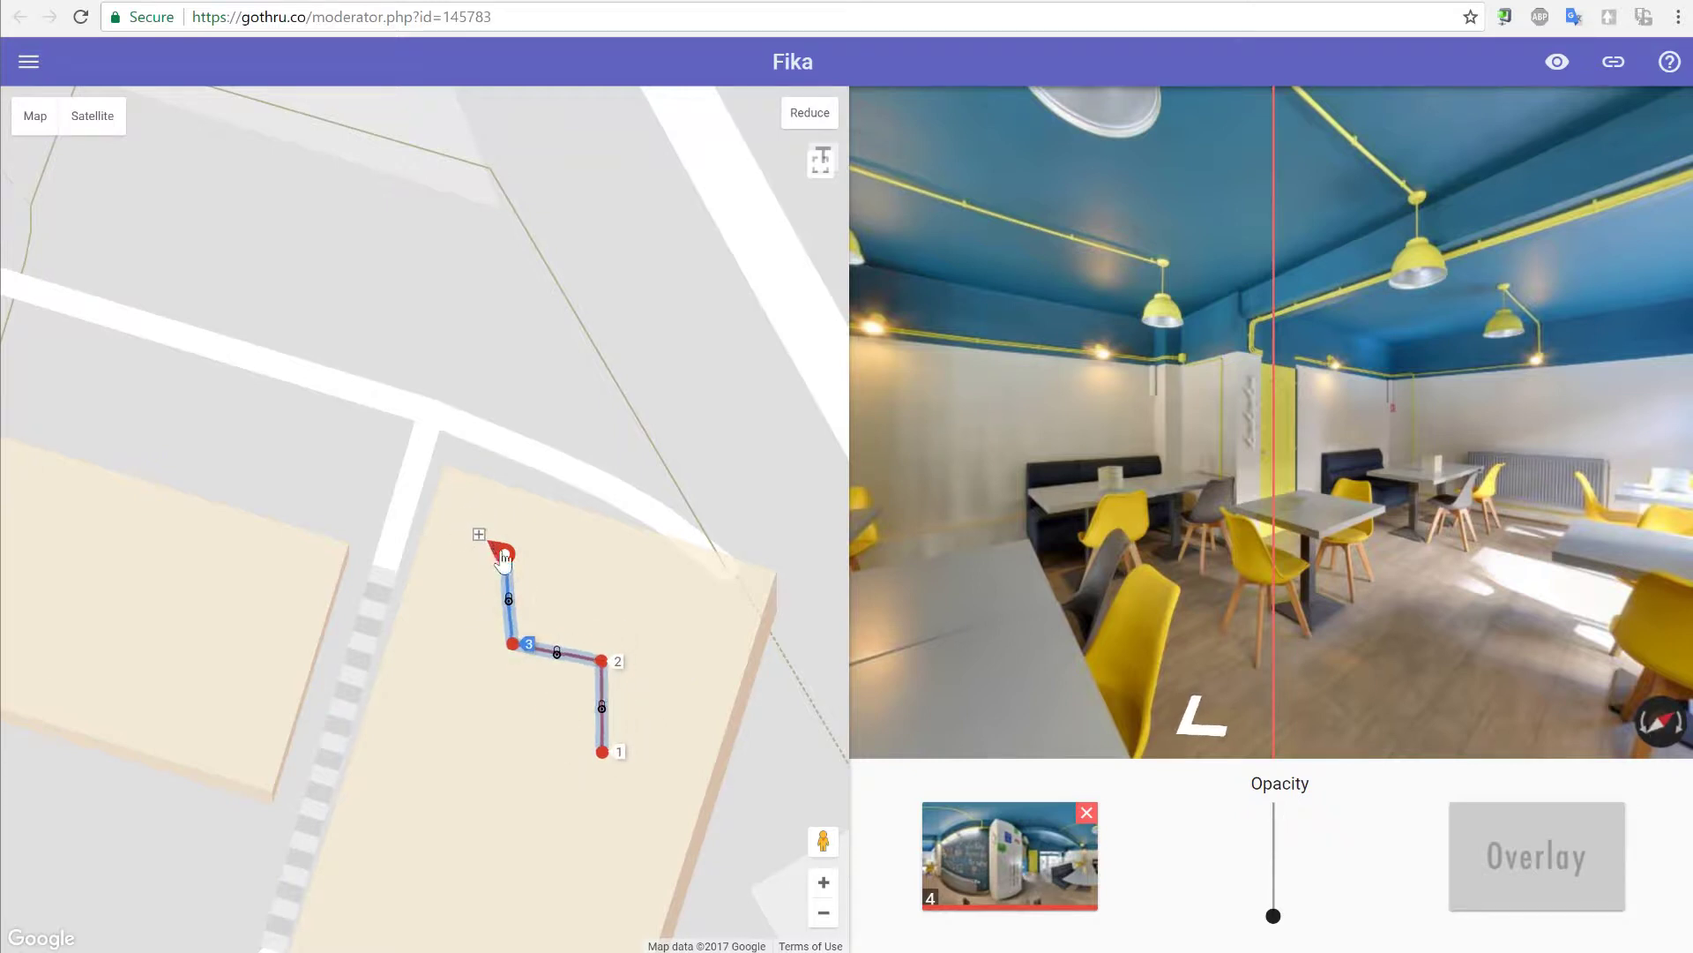
mouse_move(504, 556)
mouse_down()
mouse_move(537, 551)
mouse_move(500, 553)
mouse_move(664, 806)
mouse_up()
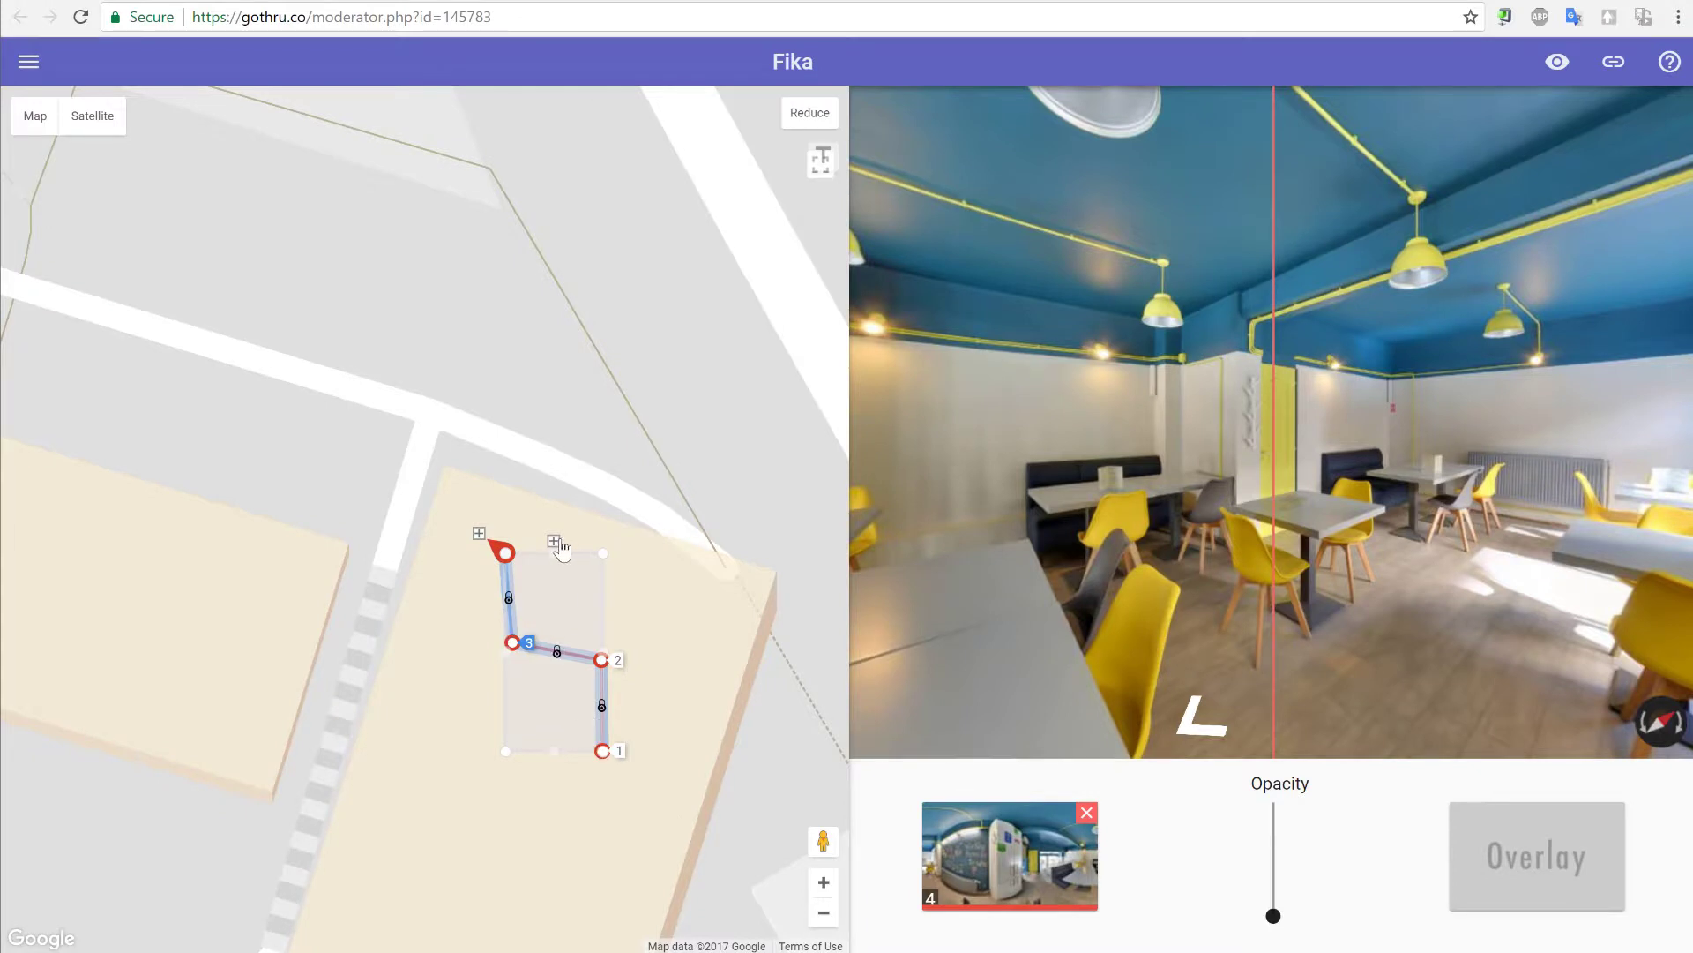
Rotate the group, deselect it, then swing the path around point 3 and show its panorama.
drag(560, 539, 566, 546)
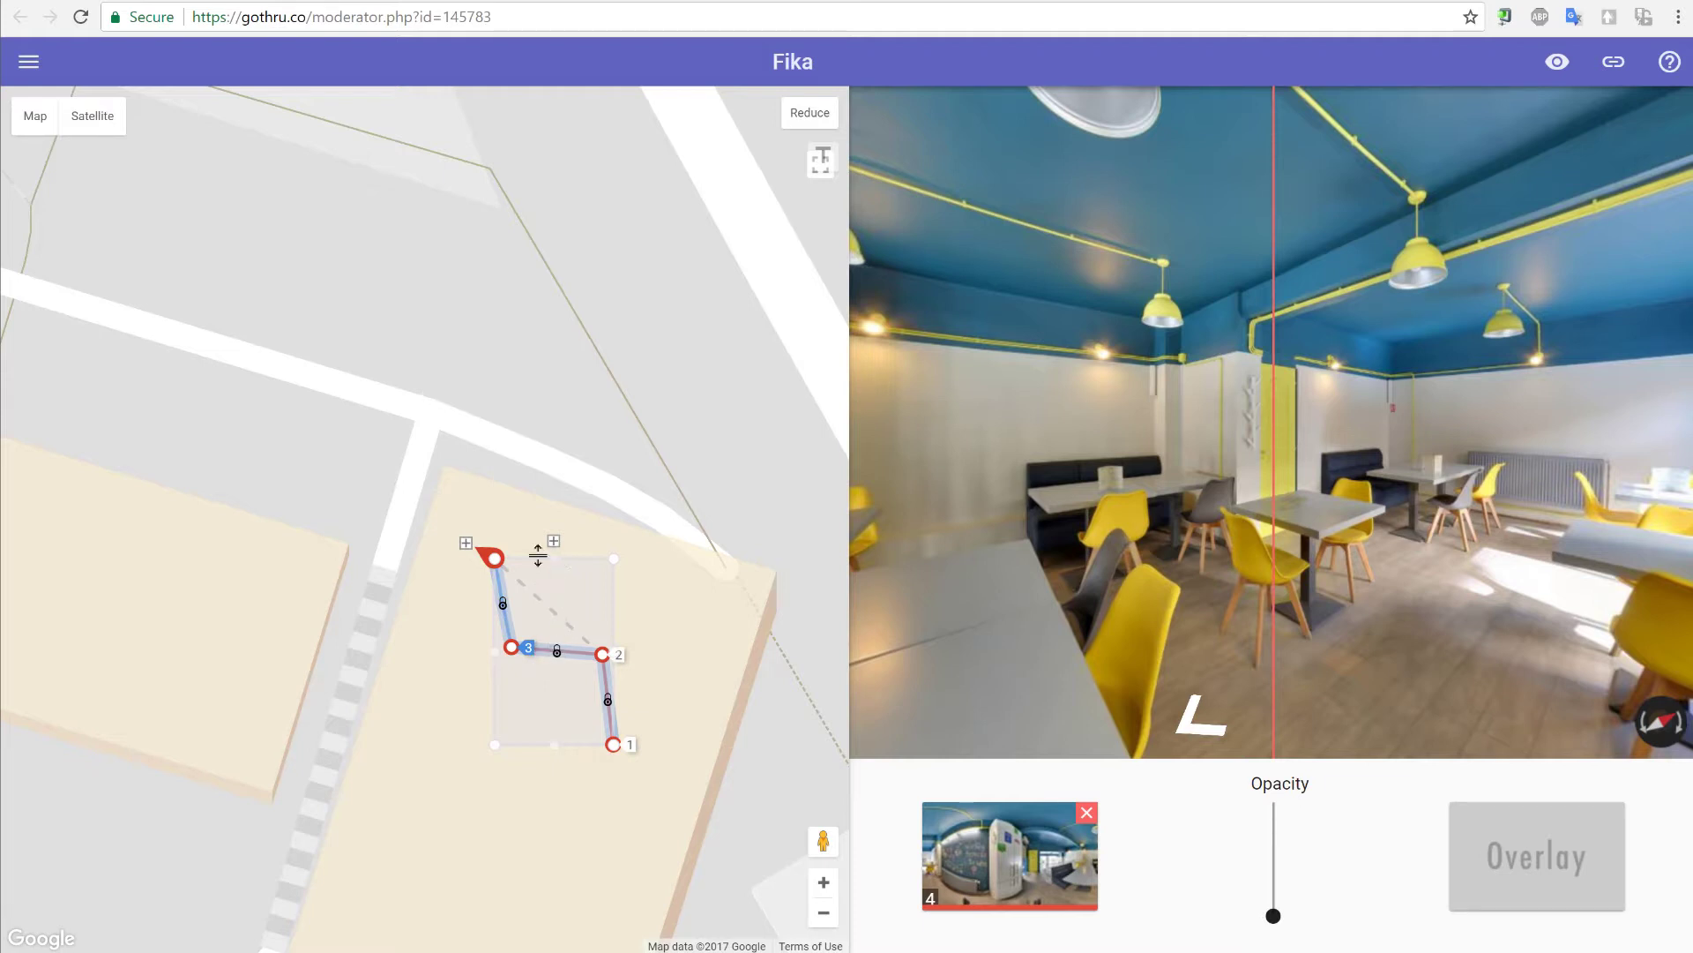
click(468, 543)
drag(459, 538, 488, 542)
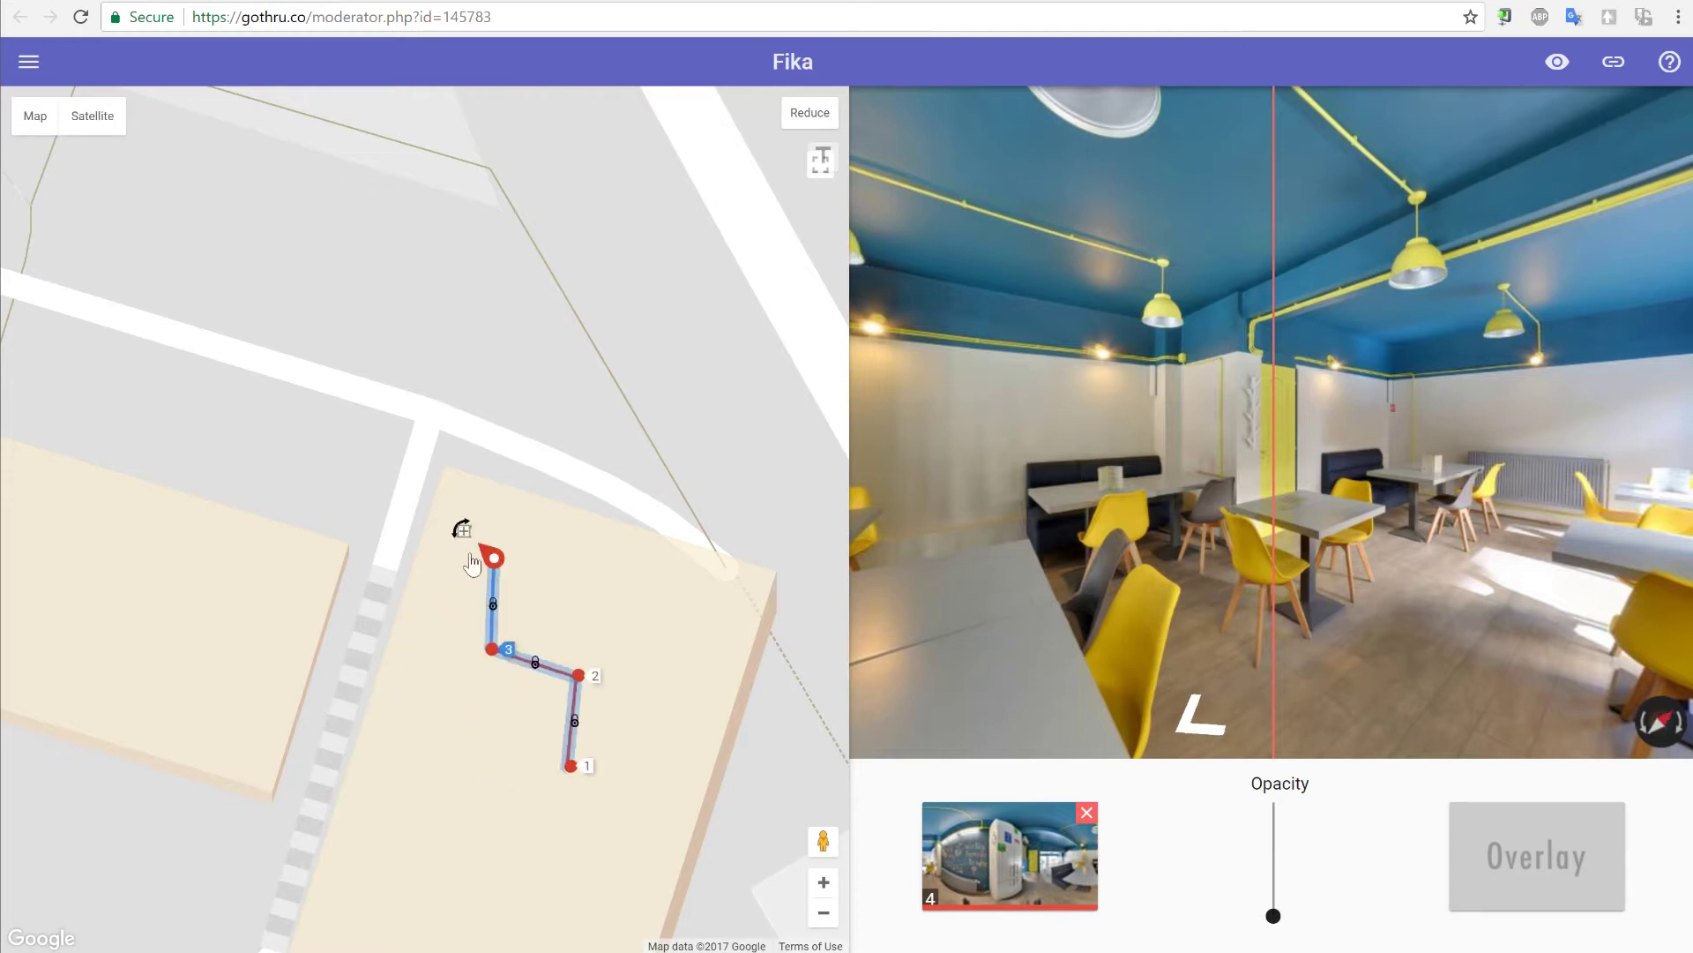
click(494, 651)
drag(470, 628, 461, 627)
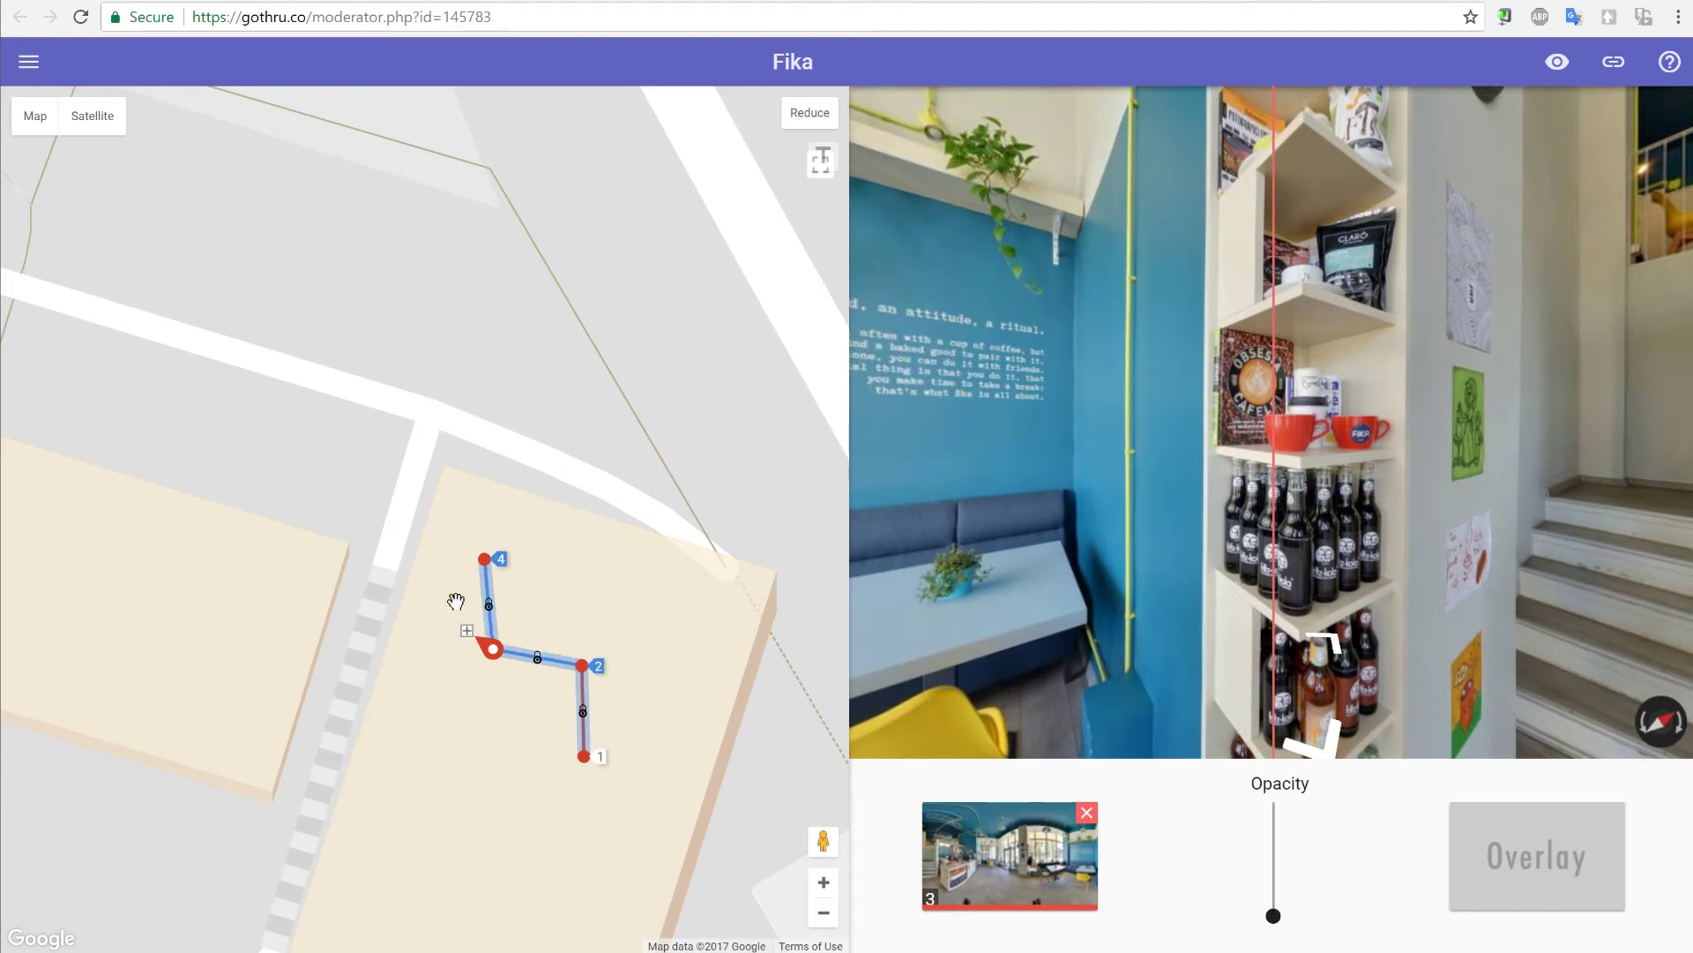